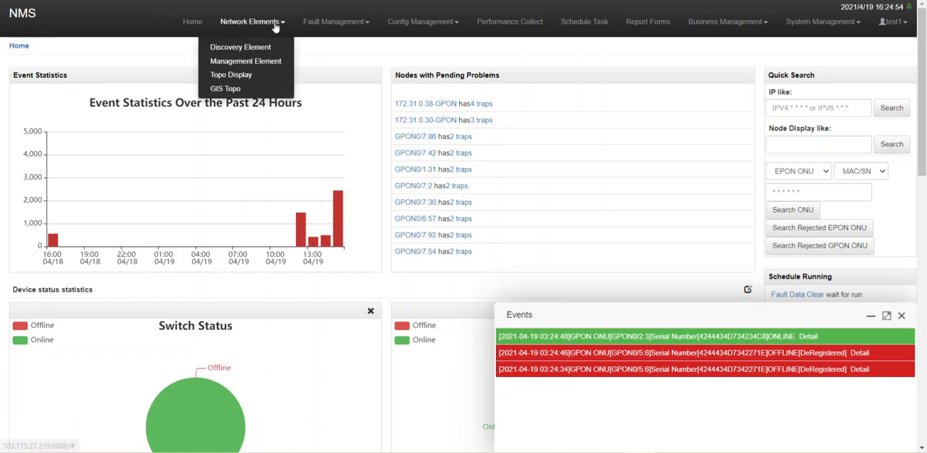
Open the Trap Level list in Fault Maintenance under Fault Management
{"action": "mouse_move", "coordinate": [329, 29]}
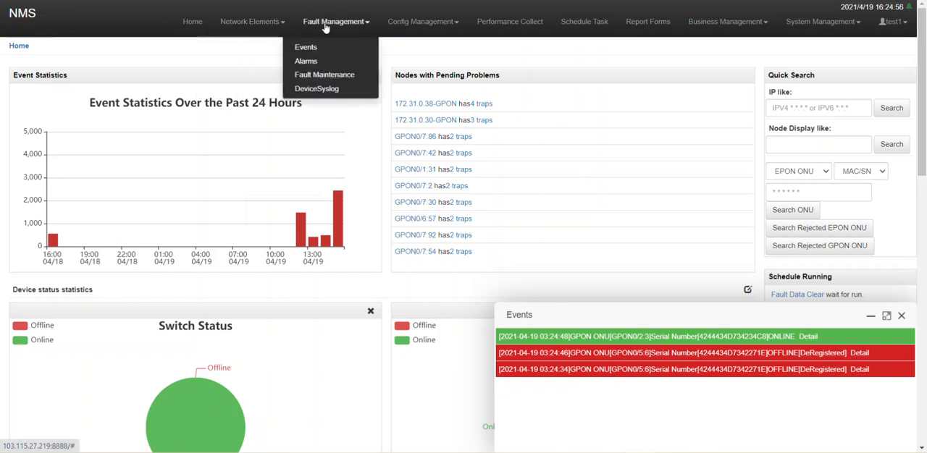
{"action": "left_click", "coordinate": [318, 76]}
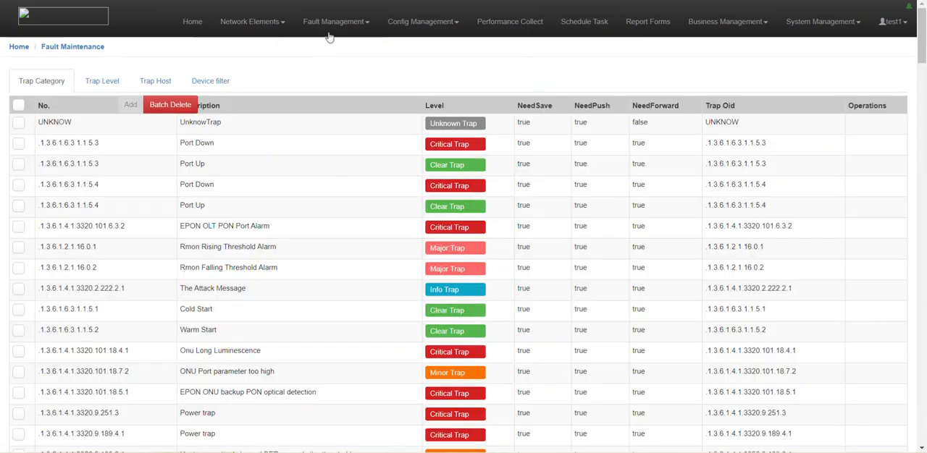
{"action": "mouse_move", "coordinate": [334, 21]}
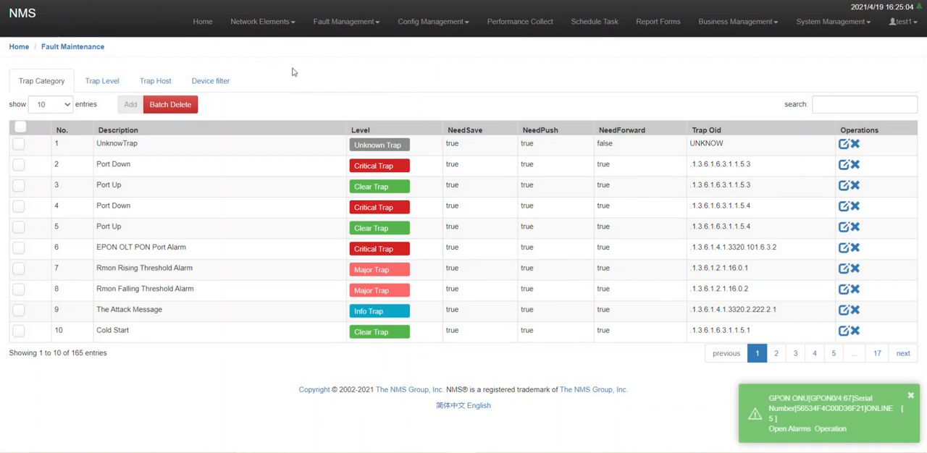
{"action": "left_click", "coordinate": [102, 82]}
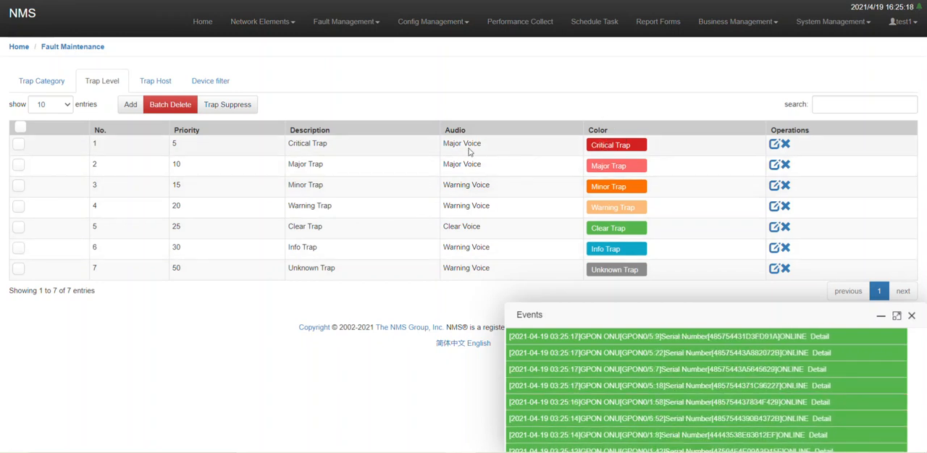
{"action": "left_click", "coordinate": [775, 145]}
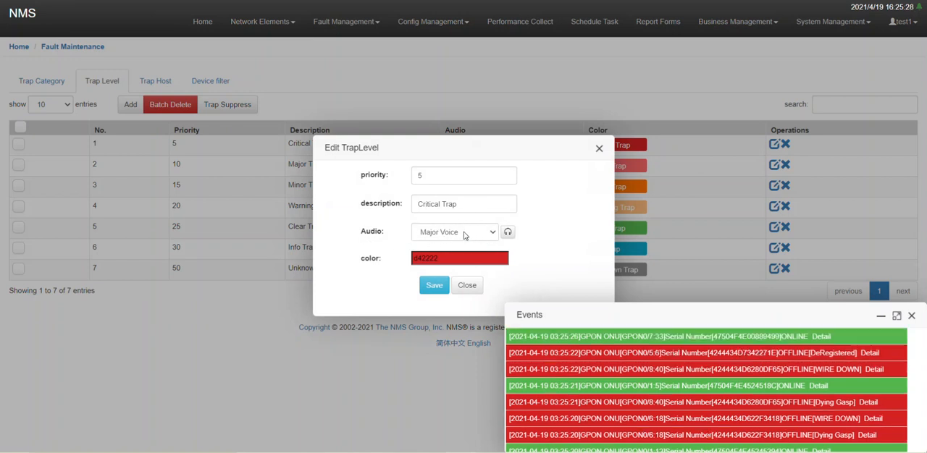
{"action": "left_click", "coordinate": [492, 233]}
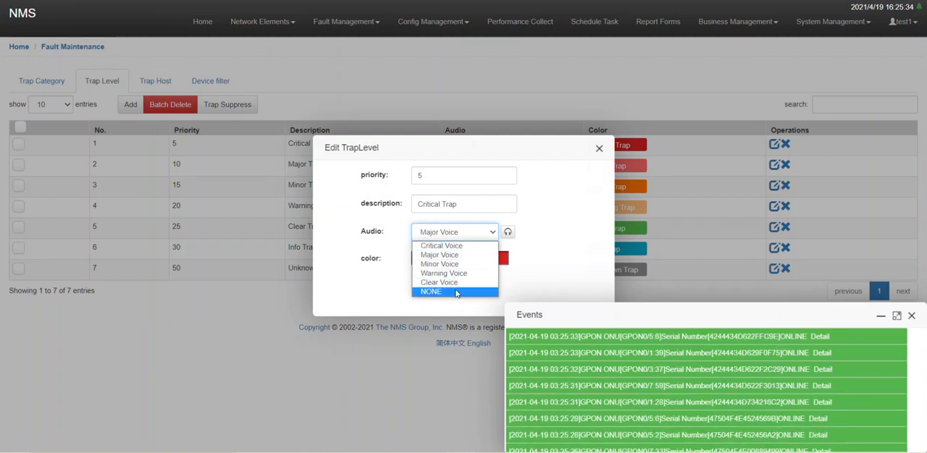
{"action": "left_click", "coordinate": [456, 292]}
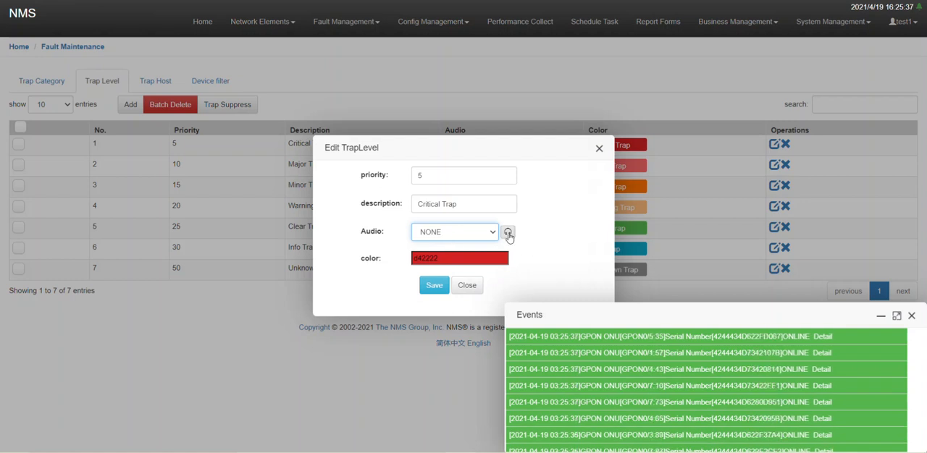
{"action": "left_click", "coordinate": [509, 236]}
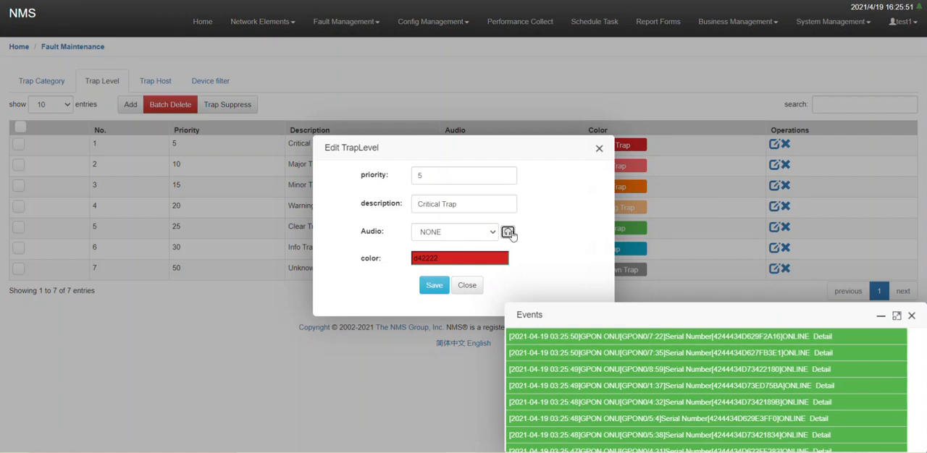
{"action": "left_click", "coordinate": [494, 233]}
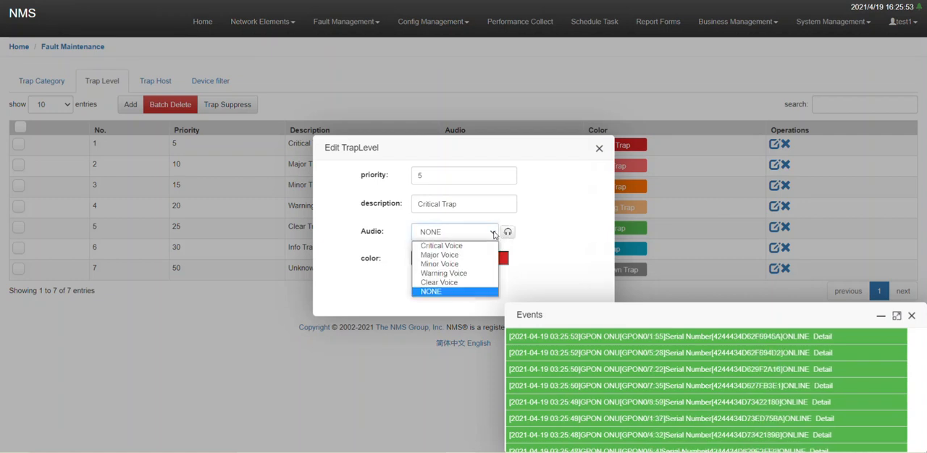
{"action": "left_click", "coordinate": [444, 265]}
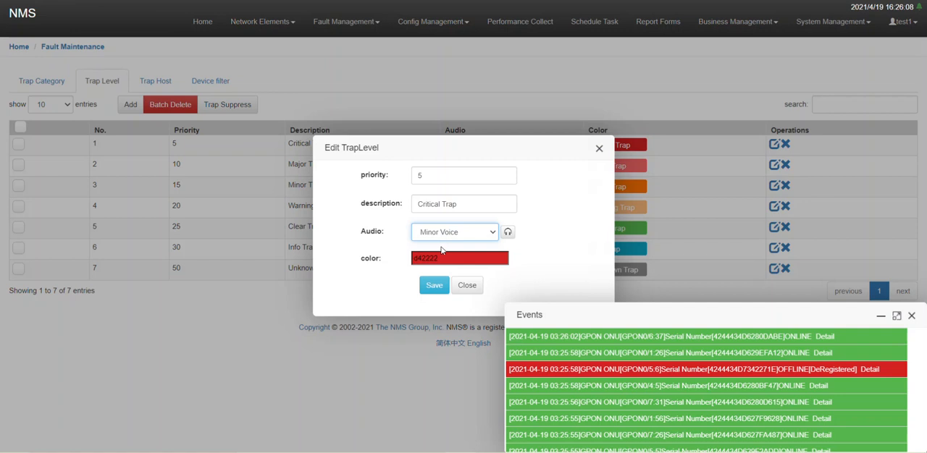
{"action": "left_click", "coordinate": [455, 239]}
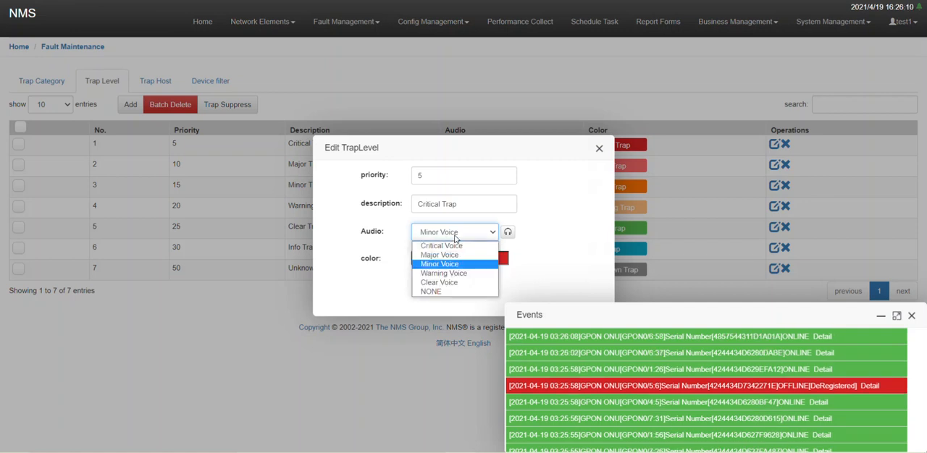
{"action": "left_click", "coordinate": [441, 292]}
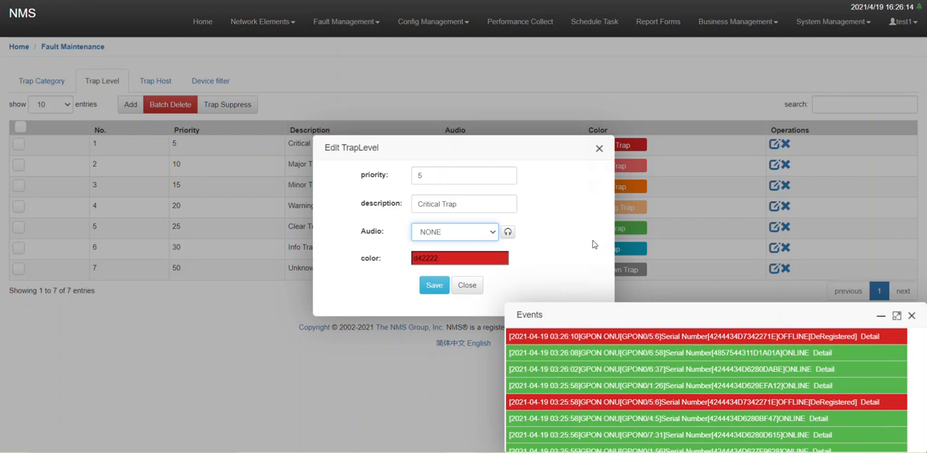
{"action": "left_click", "coordinate": [454, 260]}
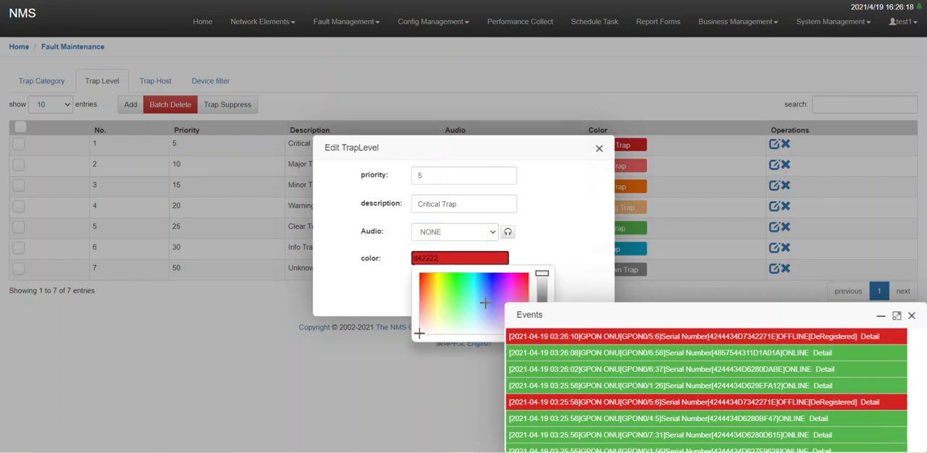
{"action": "left_click", "coordinate": [567, 236]}
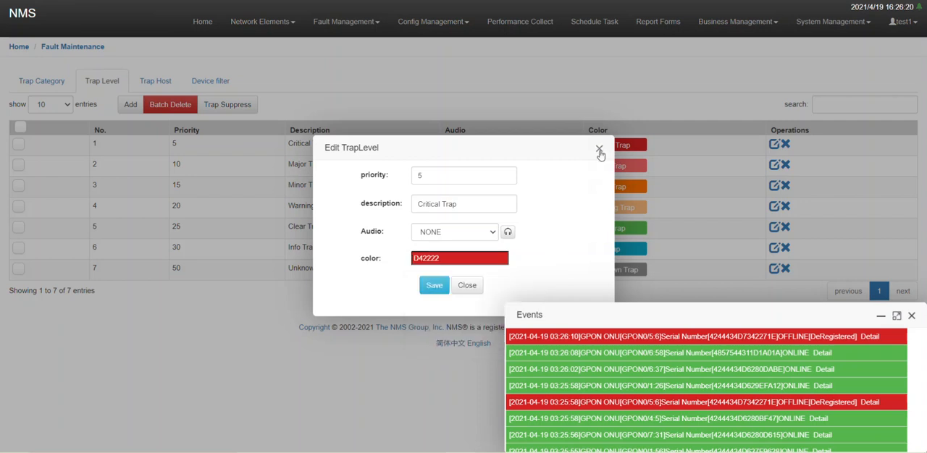
{"action": "left_click", "coordinate": [598, 149]}
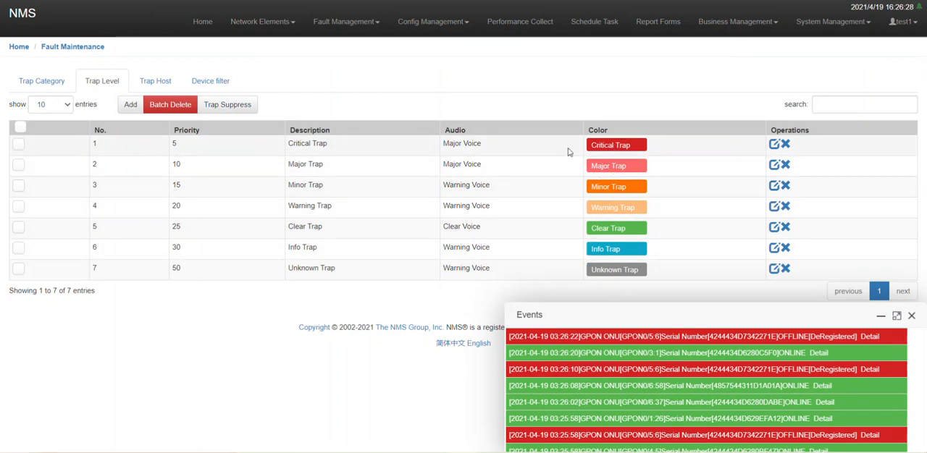
Set the Critical Trap level's audio to NONE, save the edit and dismiss the confirmation
{"action": "left_click", "coordinate": [773, 145]}
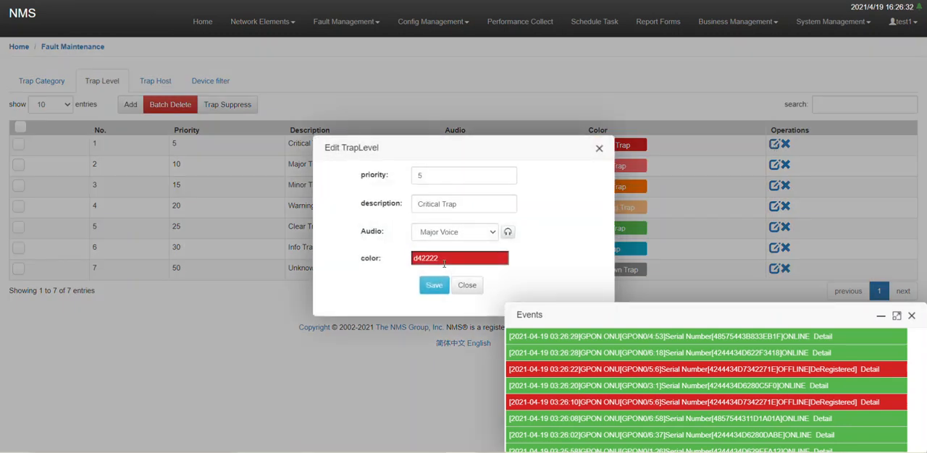
{"action": "left_click", "coordinate": [466, 239]}
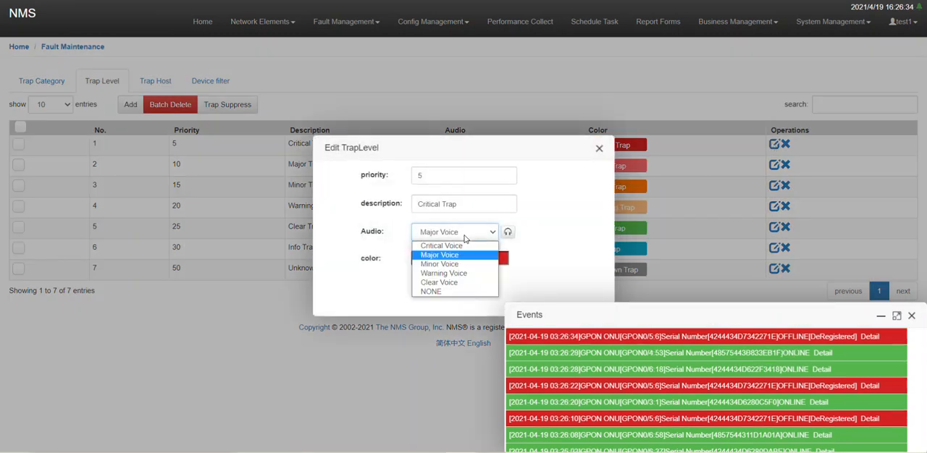
{"action": "left_click", "coordinate": [445, 291]}
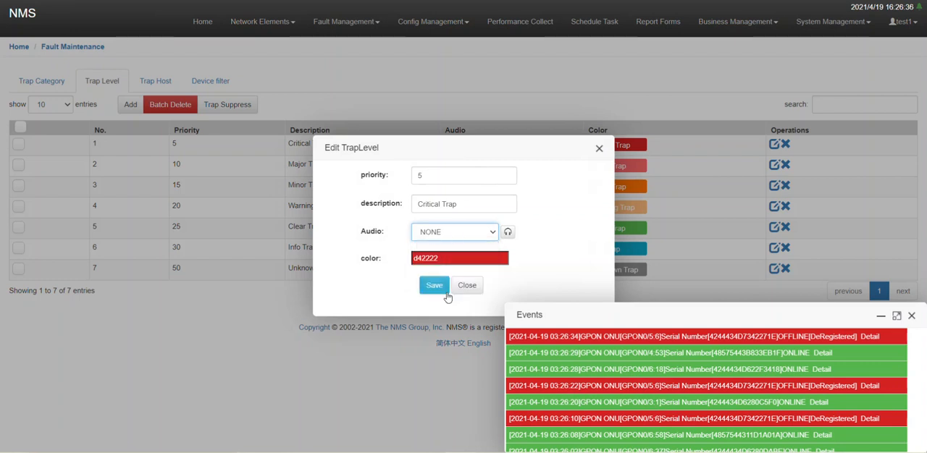
{"action": "left_click", "coordinate": [436, 287]}
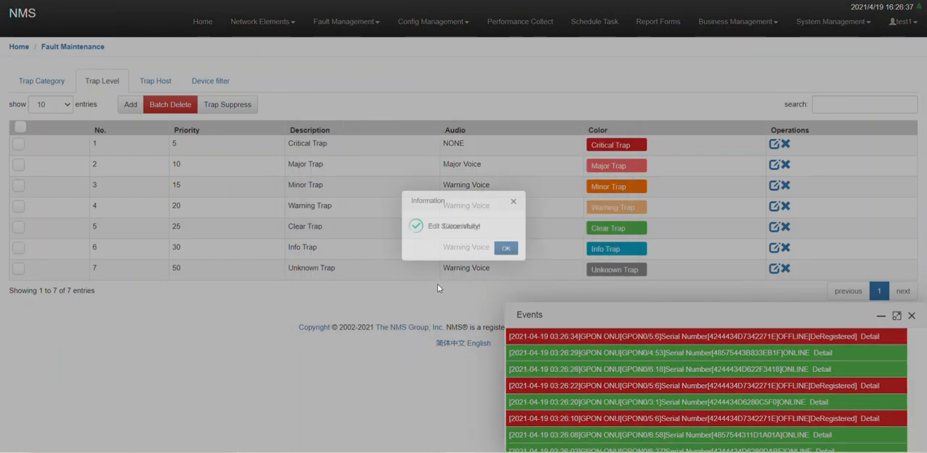
{"action": "left_click", "coordinate": [513, 252]}
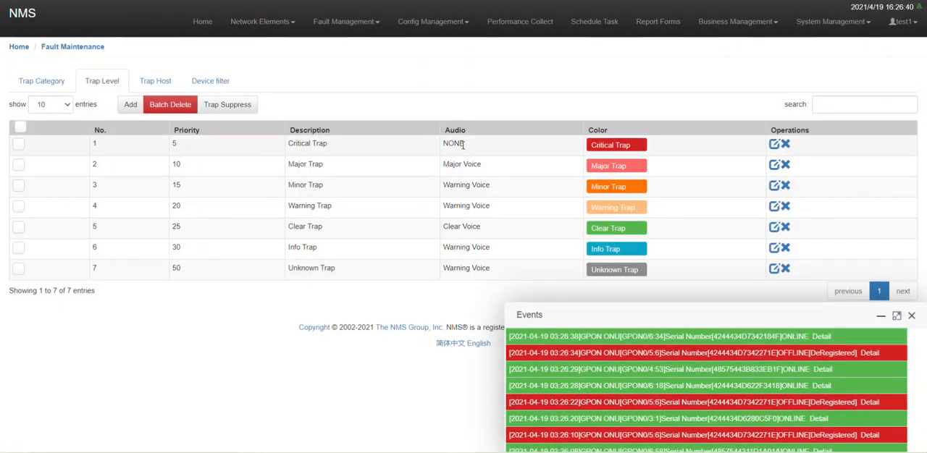
{"action": "left_click_drag", "start_coordinate": [462, 144], "coordinate": [447, 144]}
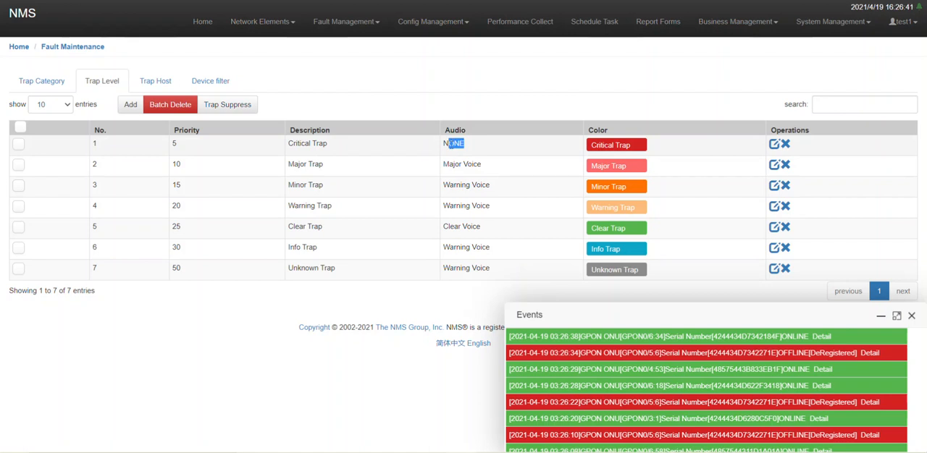
Set the Major Trap level's audio to NONE, save the edit and dismiss the confirmation
{"action": "left_click", "coordinate": [775, 166]}
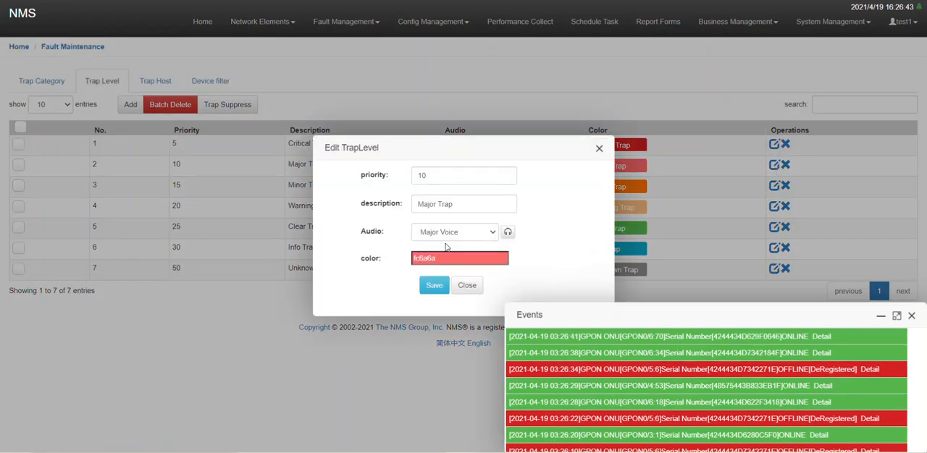
{"action": "left_click", "coordinate": [438, 233]}
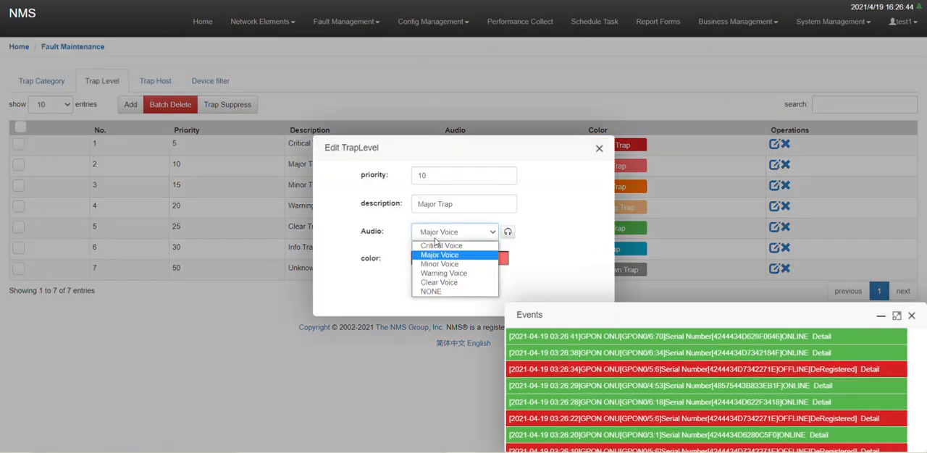
{"action": "left_click", "coordinate": [428, 291]}
{"action": "left_click", "coordinate": [430, 281]}
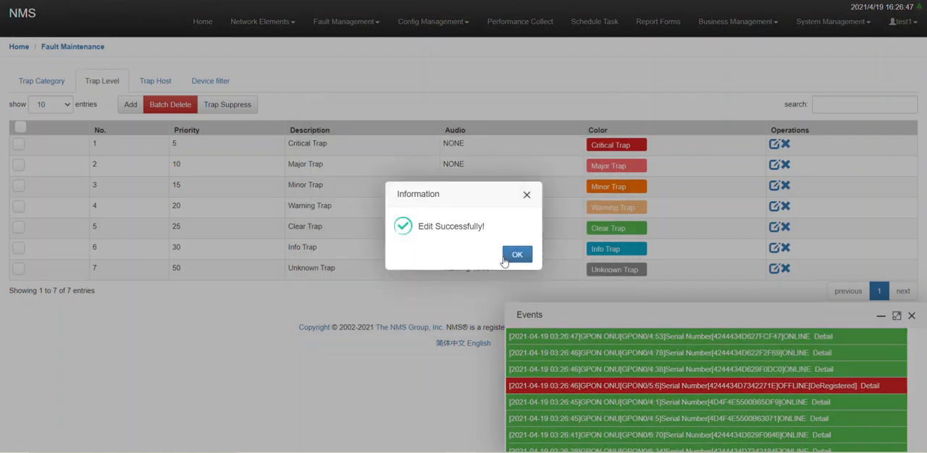
{"action": "left_click", "coordinate": [516, 255]}
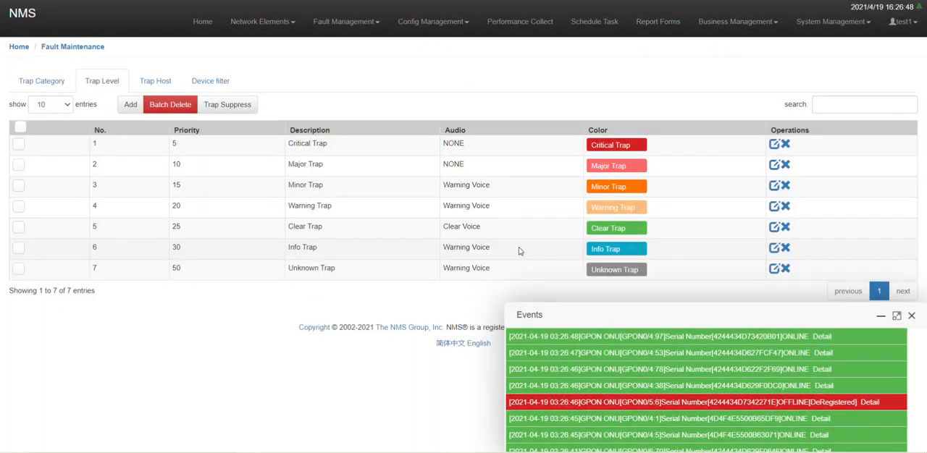
Set the Minor Trap level's audio to NONE, save the edit and dismiss the confirmation
{"action": "left_click", "coordinate": [774, 186]}
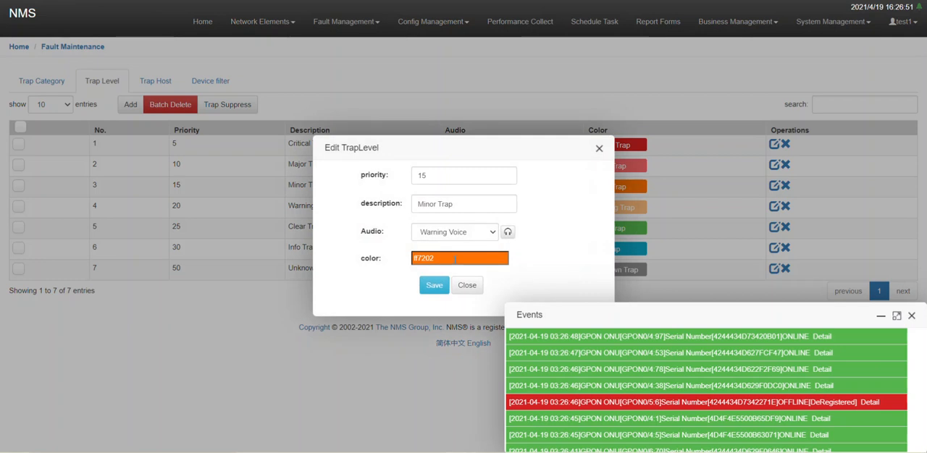
{"action": "left_click", "coordinate": [454, 258]}
{"action": "left_click", "coordinate": [453, 233]}
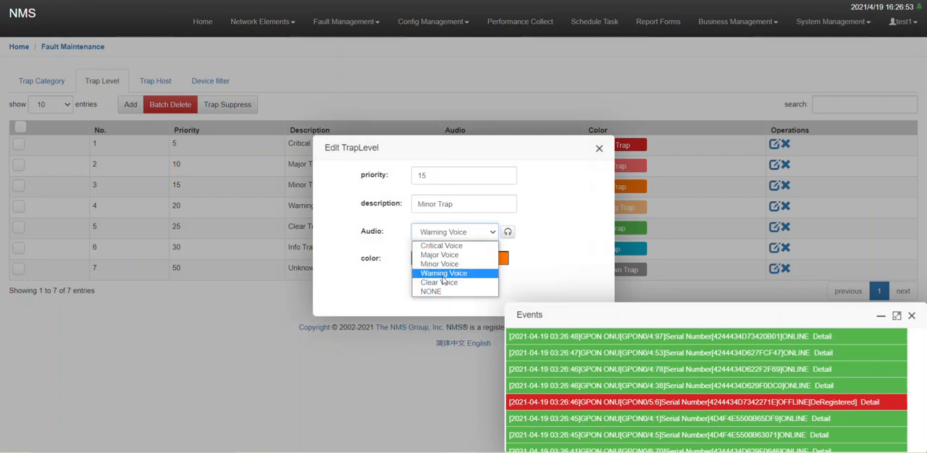
{"action": "left_click", "coordinate": [436, 295]}
{"action": "left_click", "coordinate": [435, 287]}
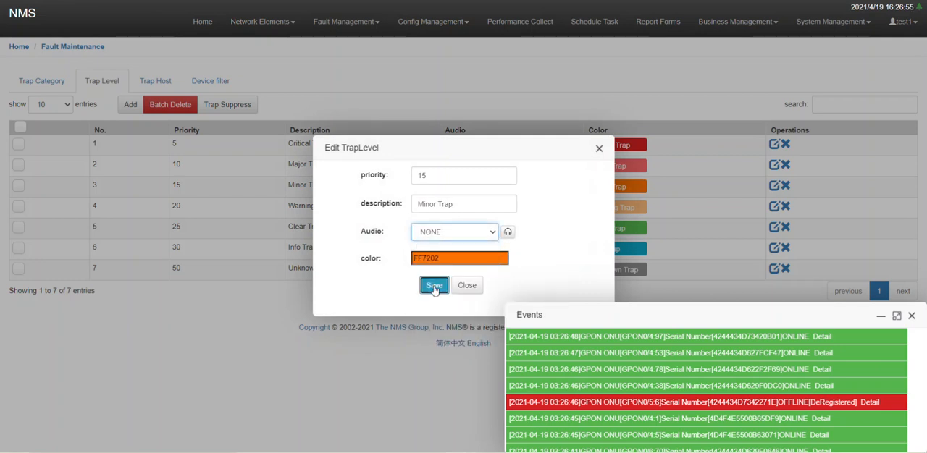
{"action": "left_click", "coordinate": [515, 255]}
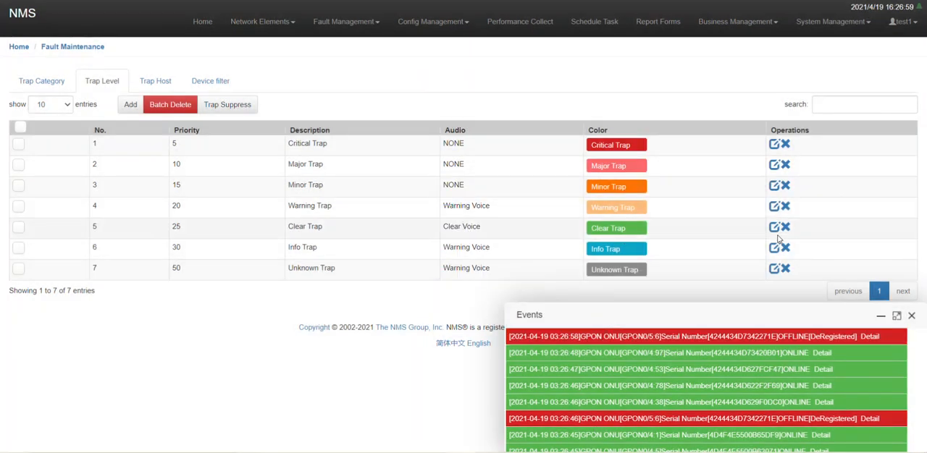
Set the Warning Trap level's audio to NONE, save the edit and dismiss the confirmation
{"action": "left_click", "coordinate": [773, 206]}
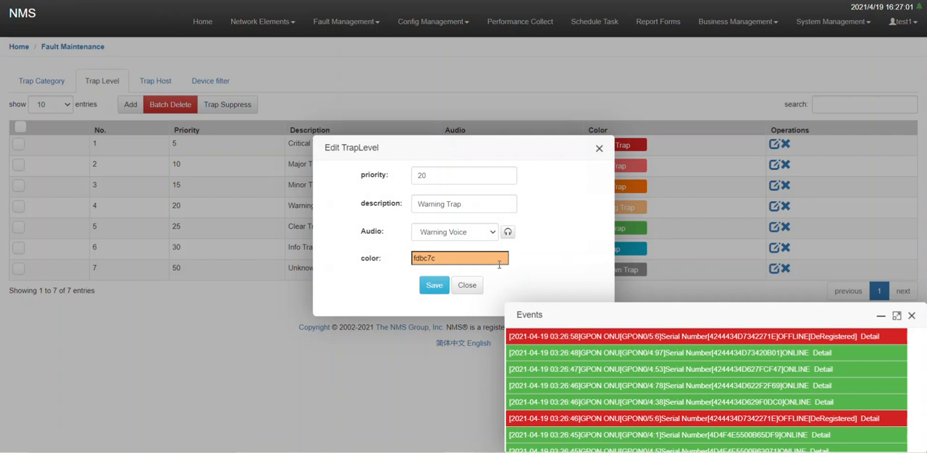
{"action": "left_click", "coordinate": [454, 233]}
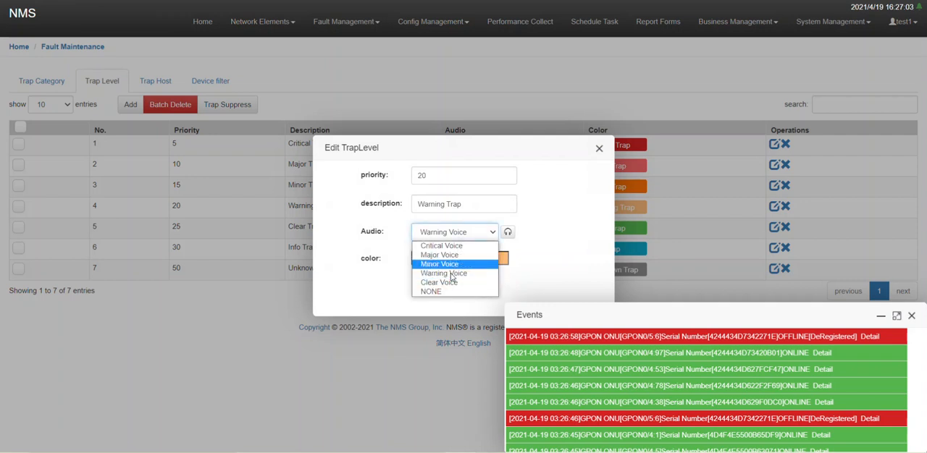
{"action": "left_click", "coordinate": [442, 291]}
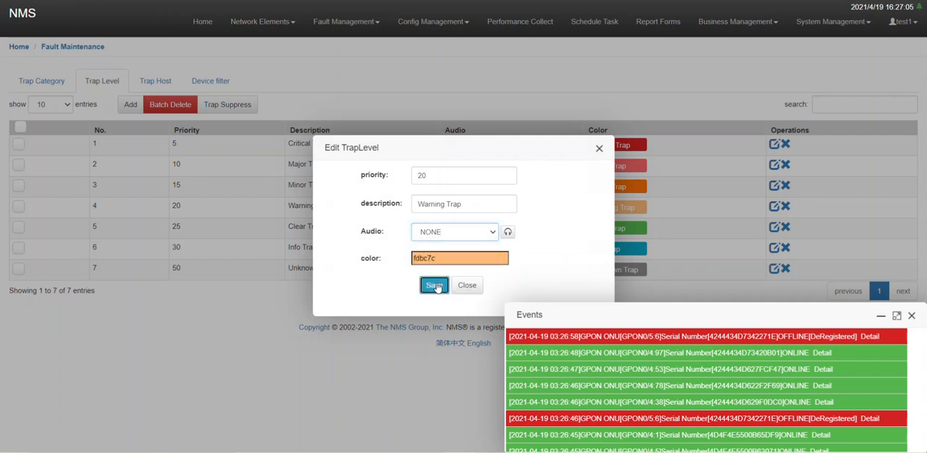
{"action": "left_click", "coordinate": [434, 285]}
{"action": "left_click", "coordinate": [517, 255]}
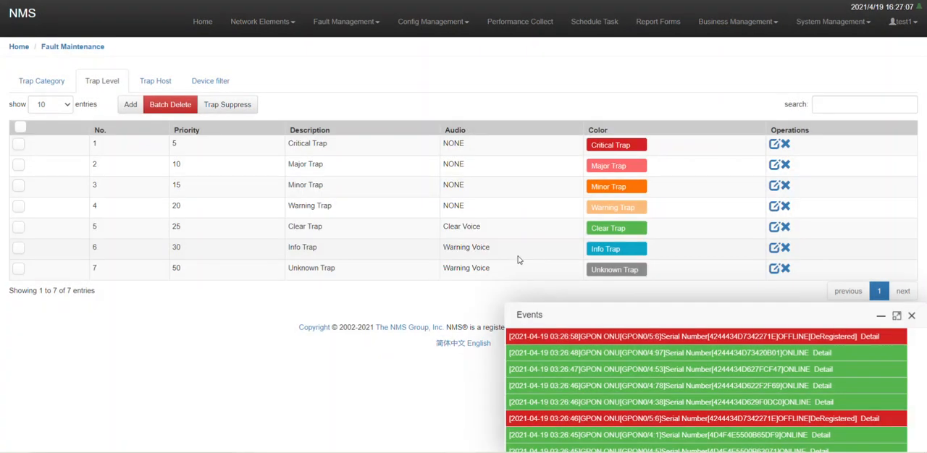